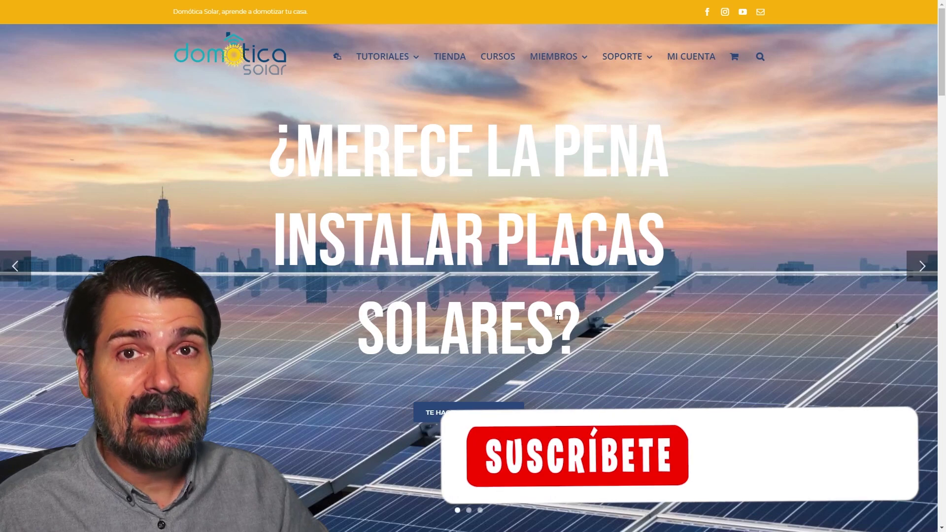
- Advance the Domótica Solar slider to the membership promotion, then view the subscription and Instalaciones Fotovoltaicas support pages
click(922, 268)
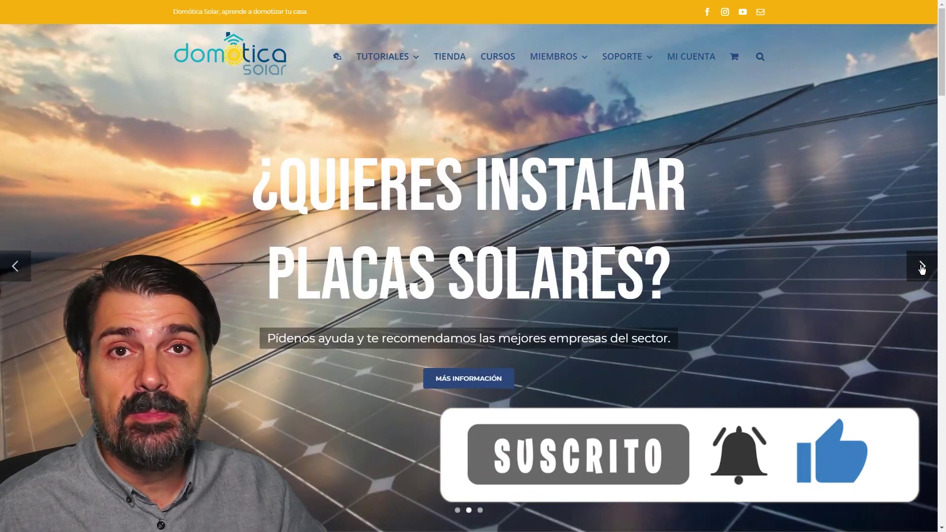
click(922, 267)
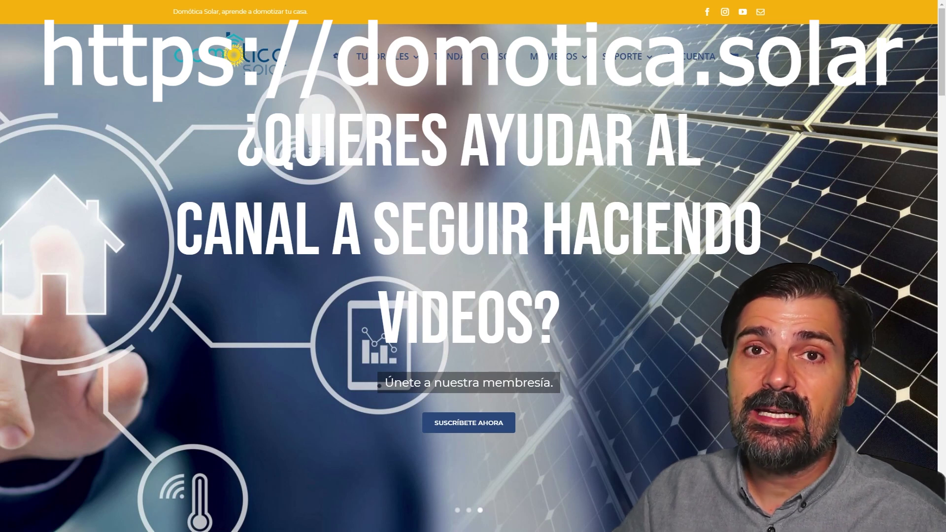
click(422, 241)
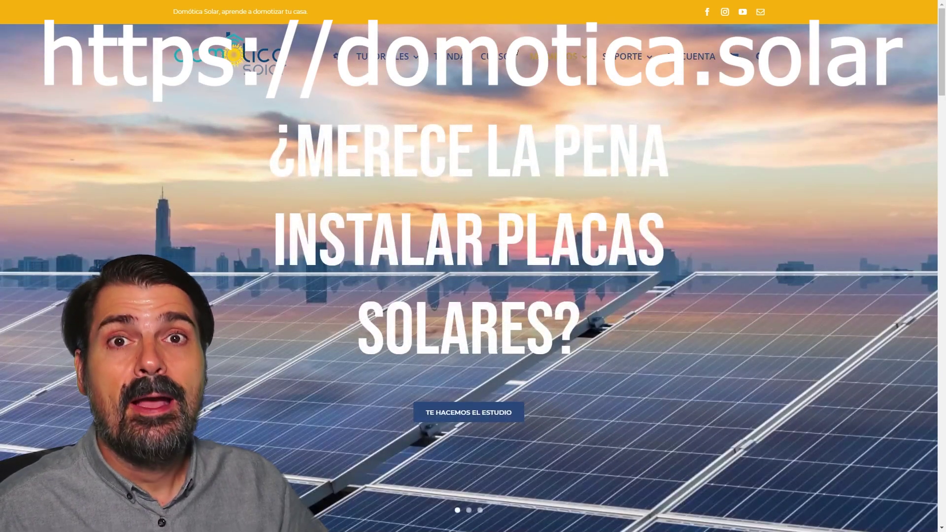
mouse_move(553, 75)
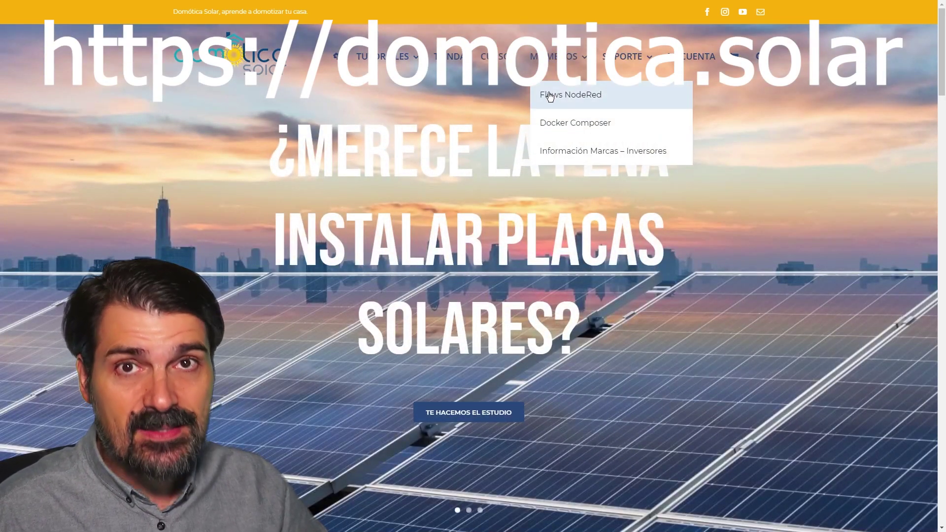
click(625, 103)
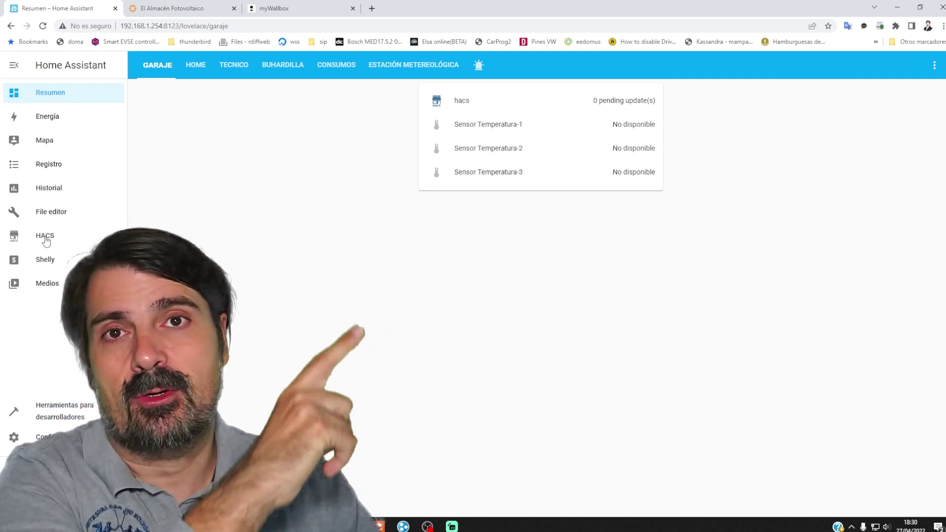
- Find the OCPP repository in HACS Integraciones and download version v0.4.31
click(45, 241)
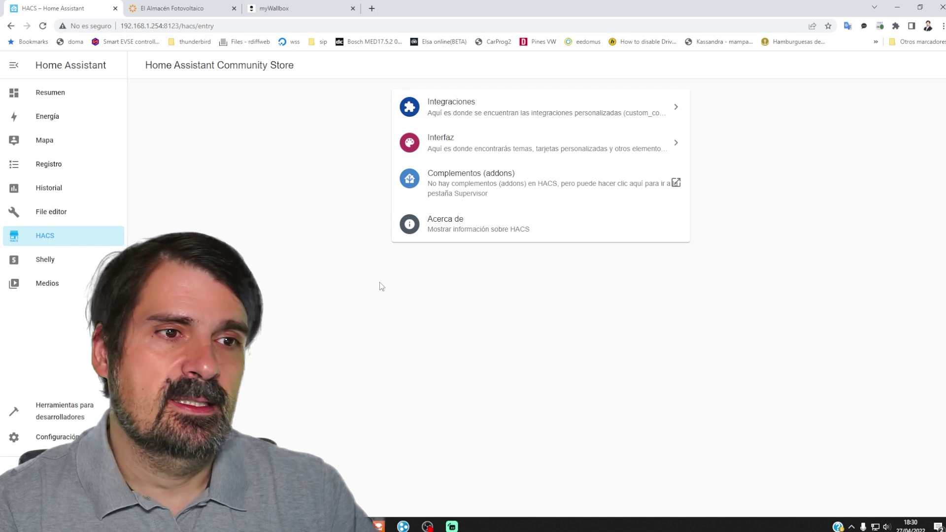
click(454, 106)
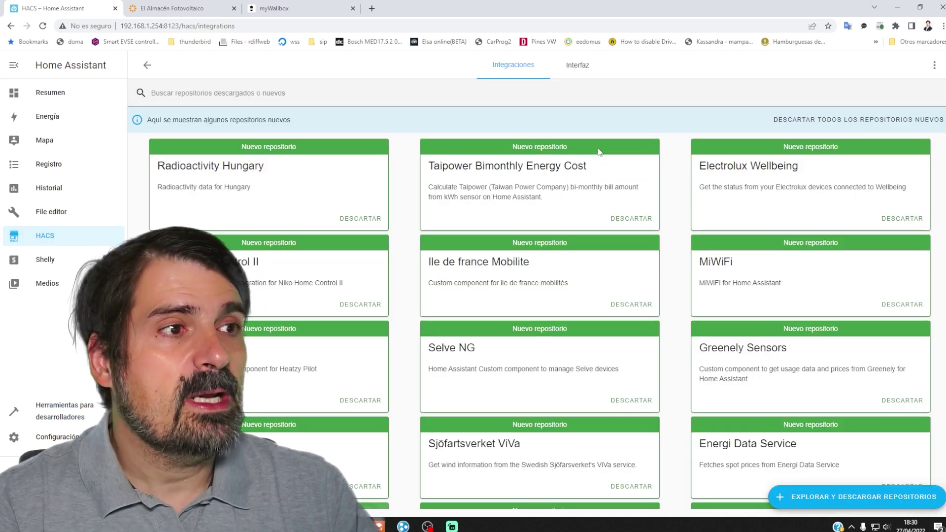
click(831, 502)
text(ocp)
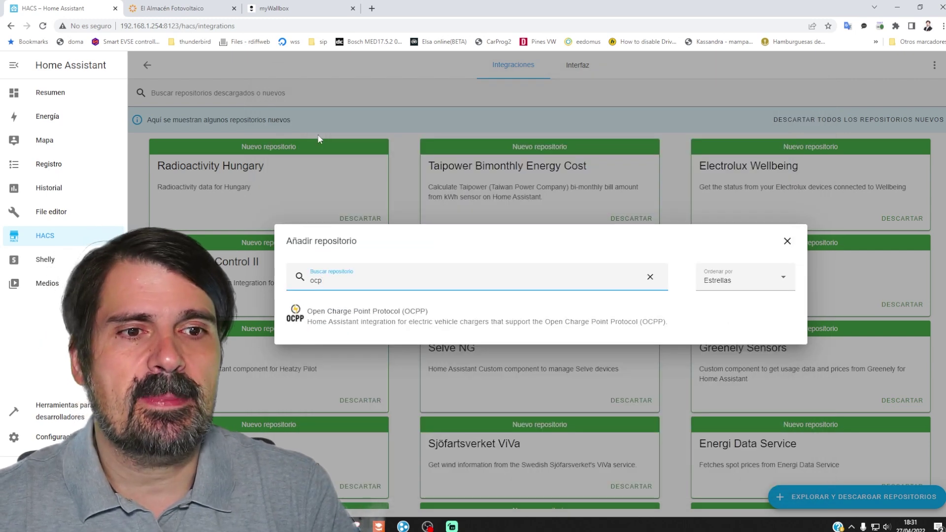
click(361, 318)
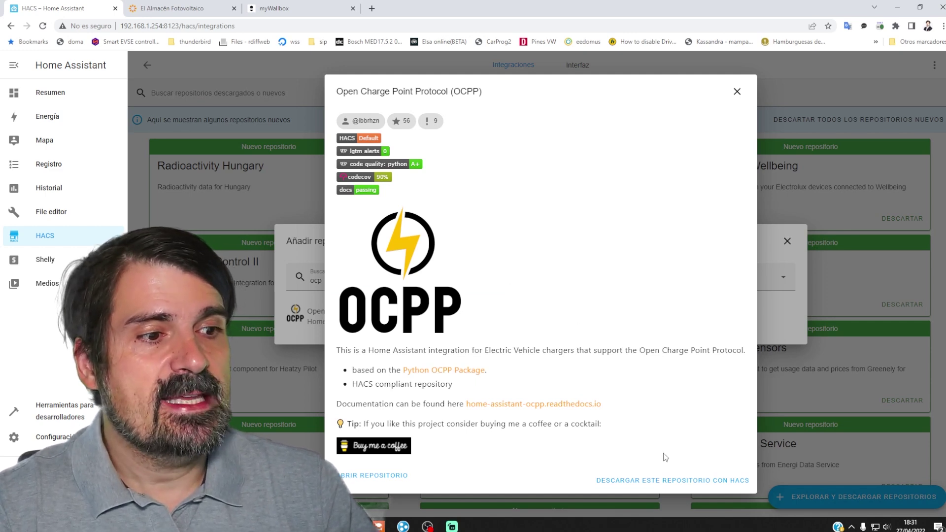
click(663, 482)
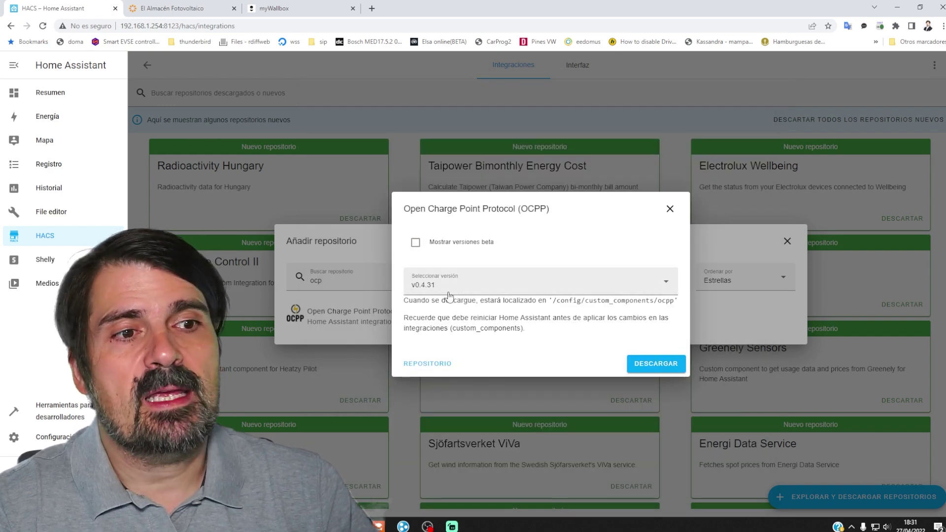
click(643, 363)
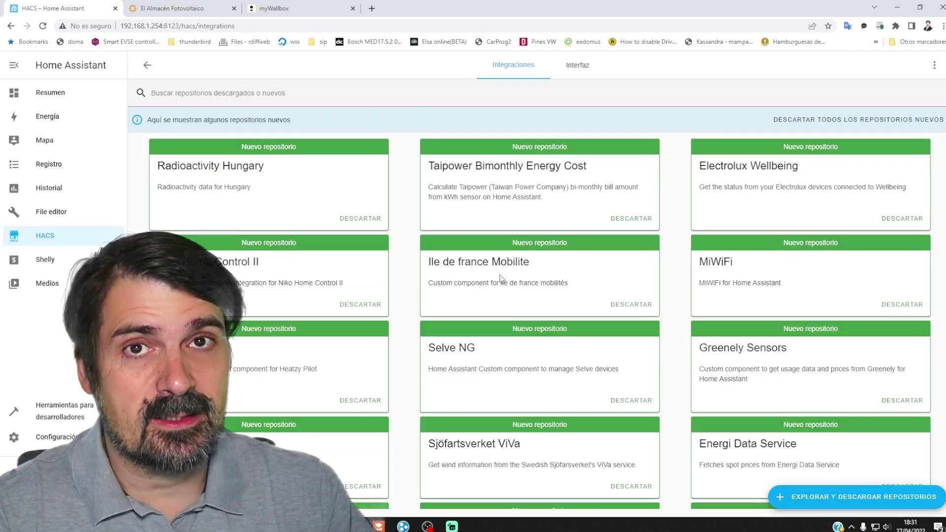
- Restart Home Assistant from Controles del servidor so the pending OCPP install loads
scroll(570, 404, down, 6)
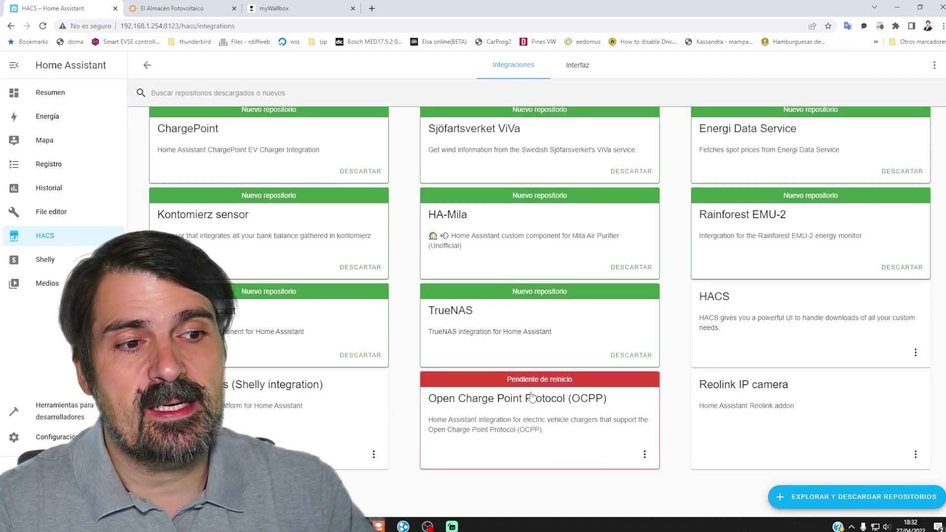
drag(508, 379, 572, 382)
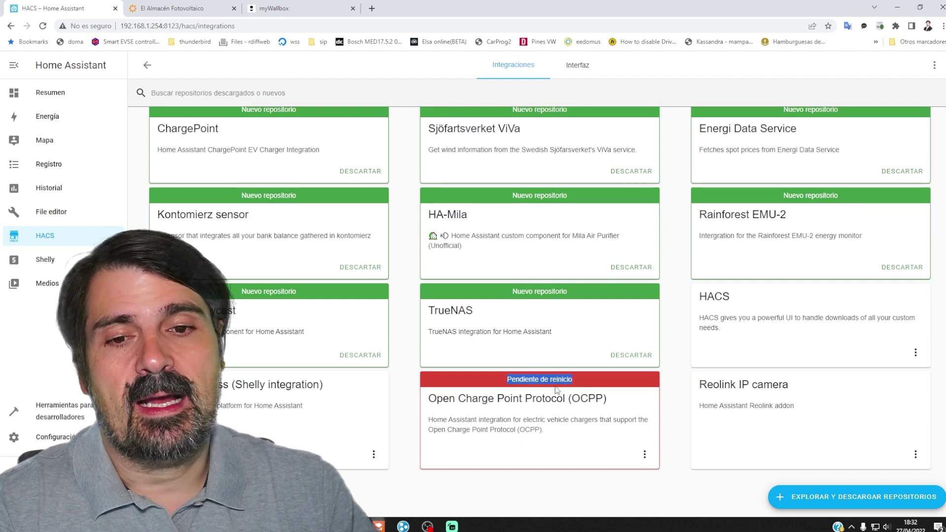
click(49, 437)
click(461, 453)
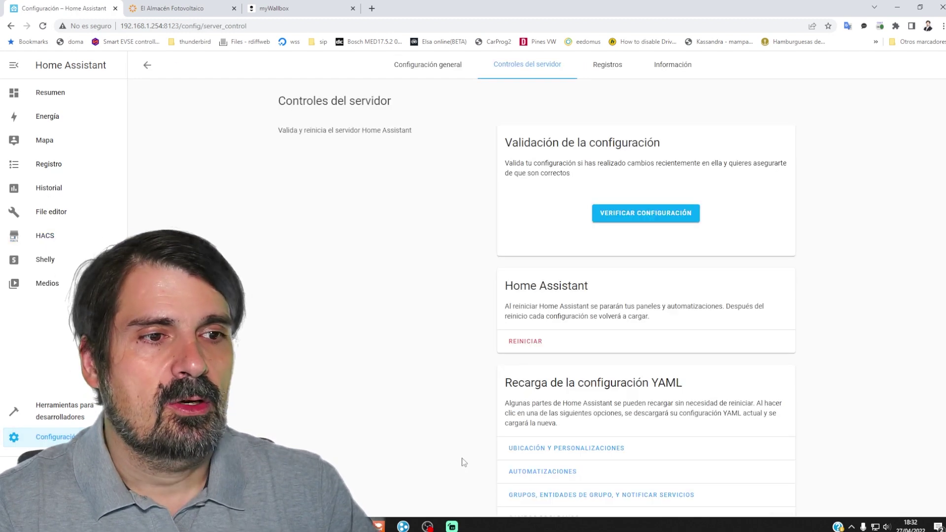
click(527, 343)
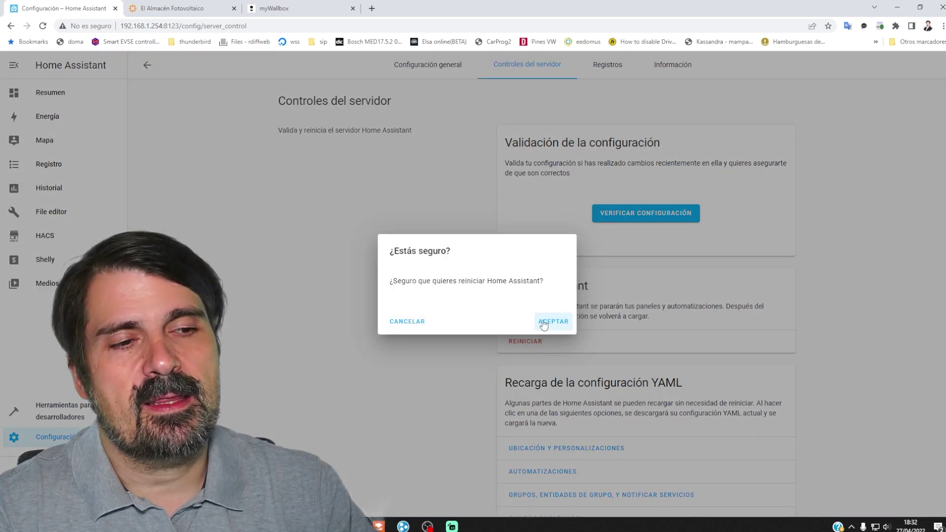
click(551, 321)
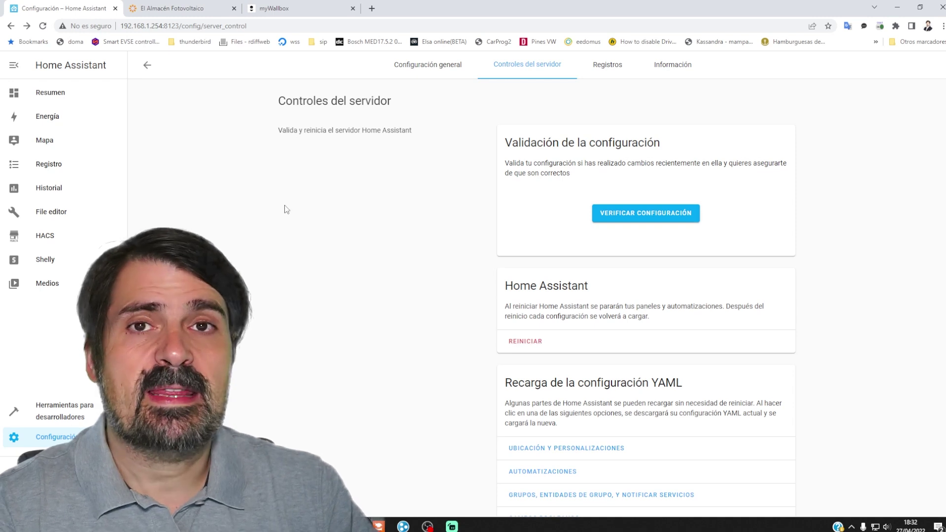
click(55, 437)
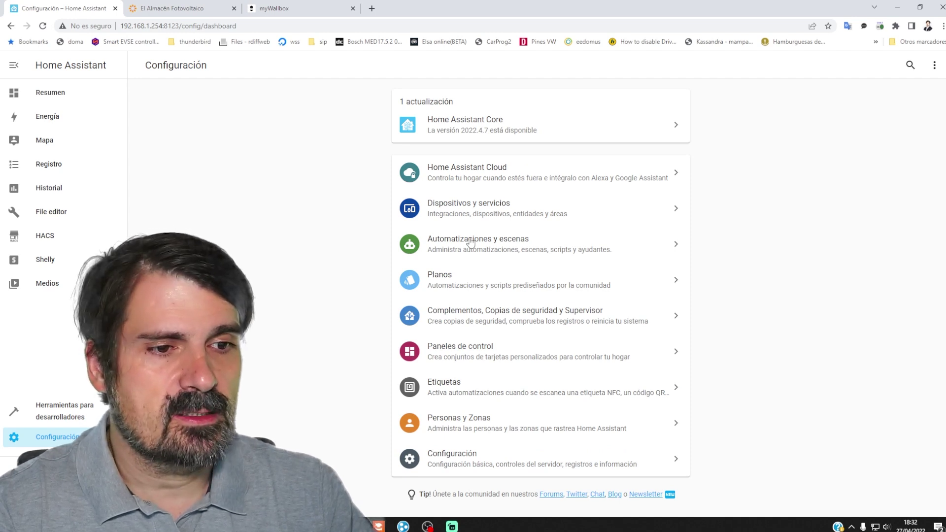
- Add the Open Charge Point Protocol (OCPP) integration and select its default host 0.0.0.0
click(458, 212)
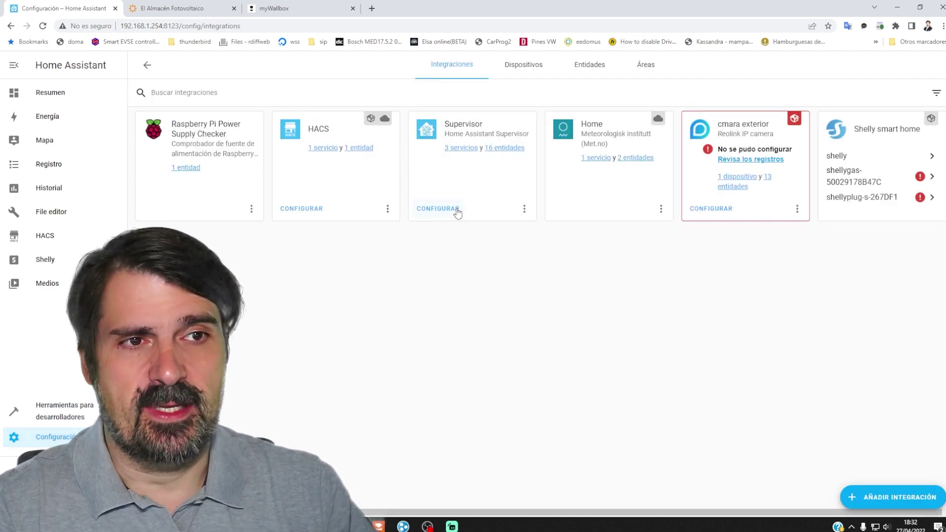
click(882, 499)
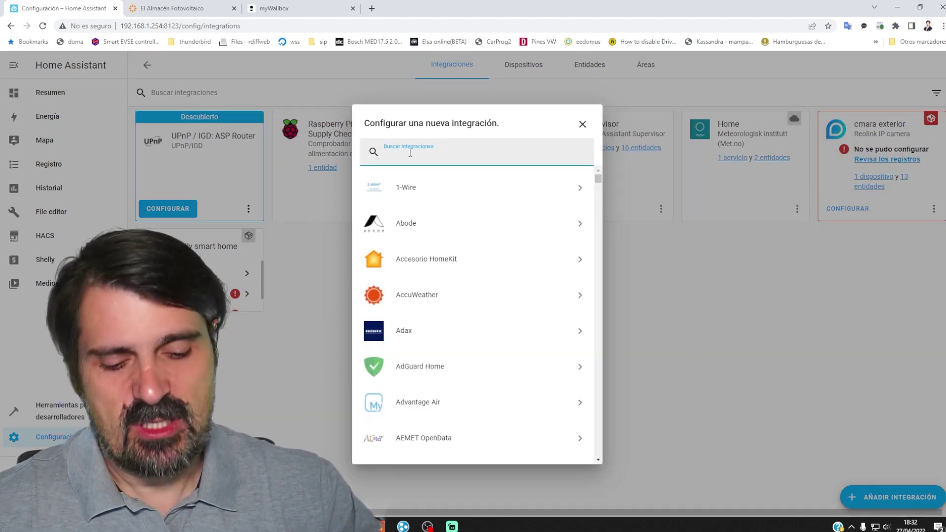
text(ocpp)
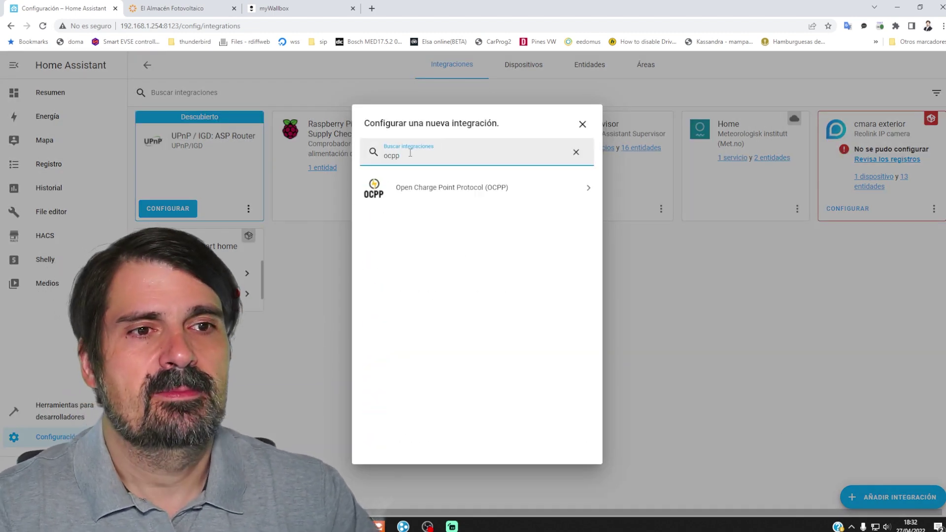
click(425, 194)
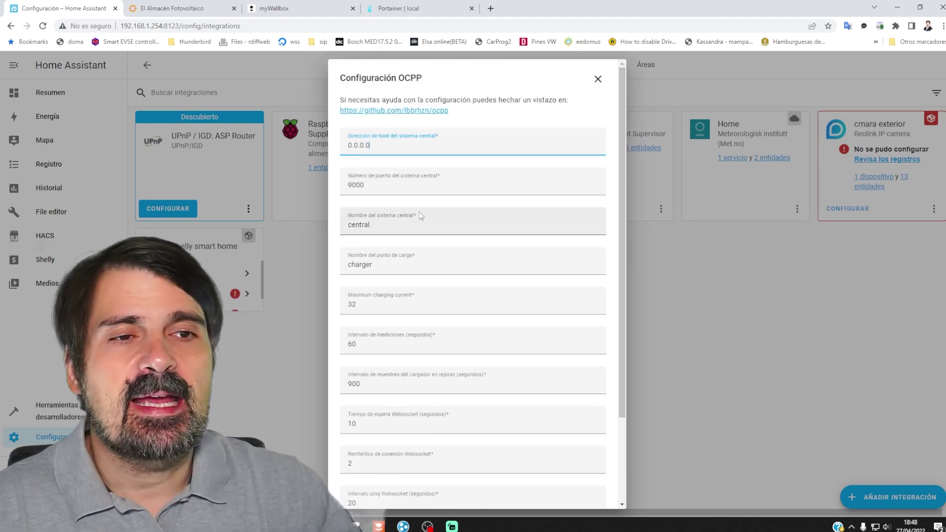
scroll(419, 212, down, 2)
scroll(422, 208, up, 2)
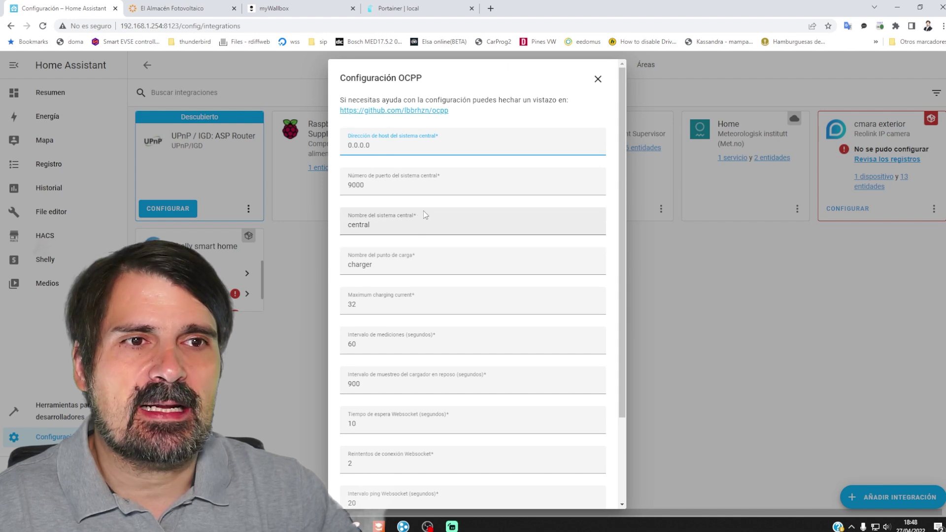
drag(381, 145, 339, 147)
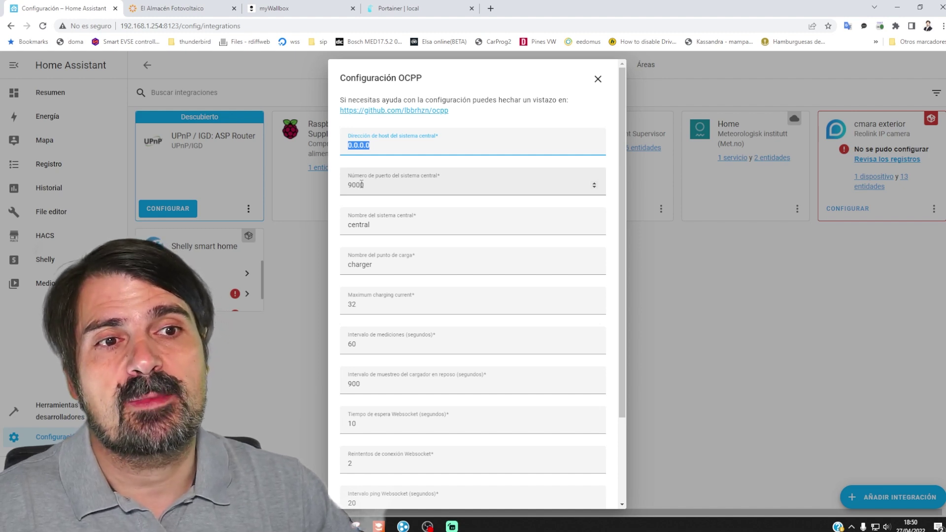
- Change the port to 9001, name the charge point wallboxcommander2, and submit the OCPP settings
drag(360, 186, 382, 186)
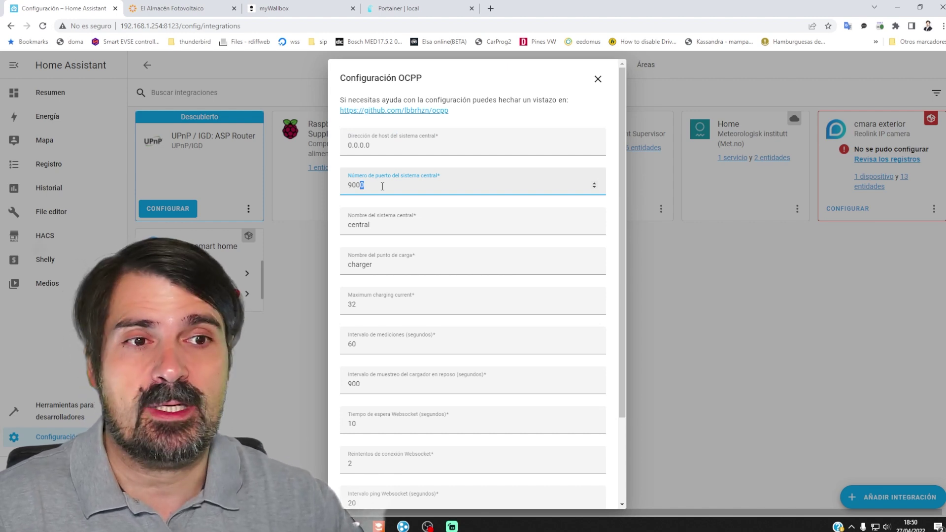
text(1)
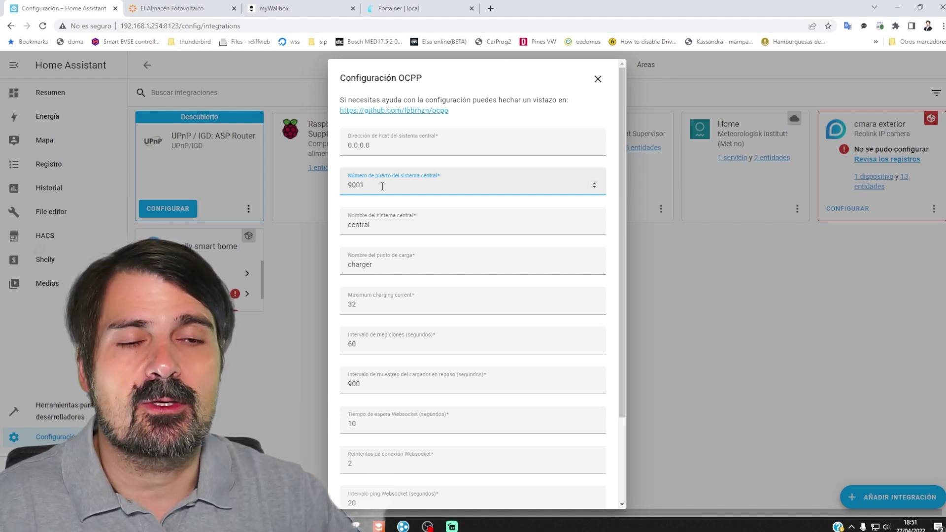
drag(380, 227, 329, 229)
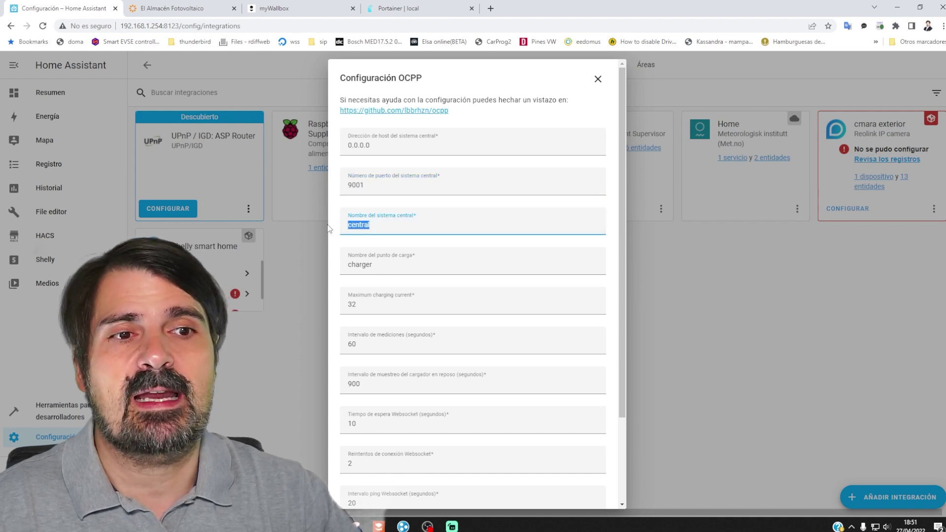
drag(391, 266, 297, 274)
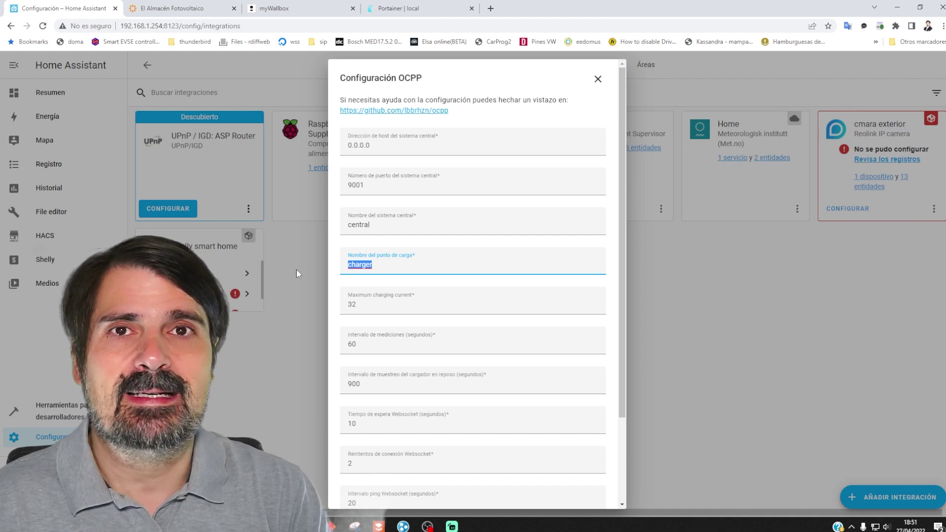
text(wallbo)
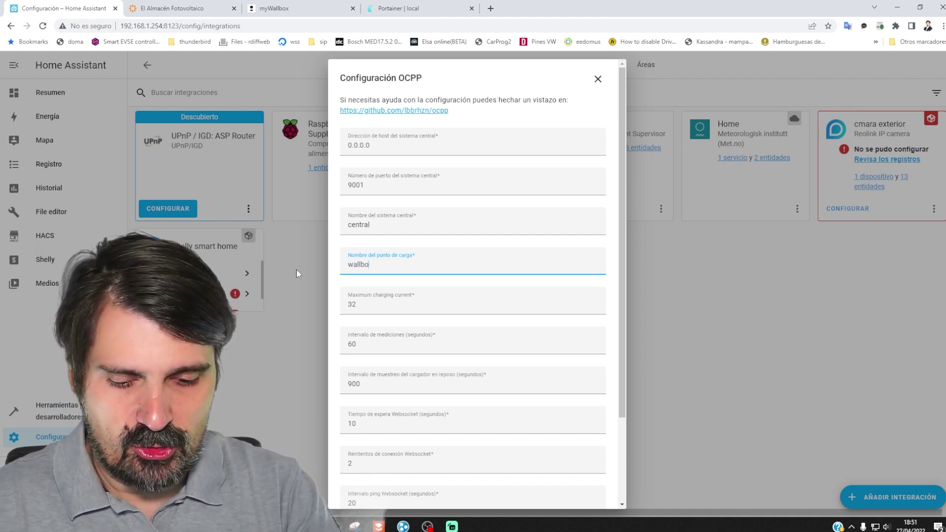
text(xcommander2)
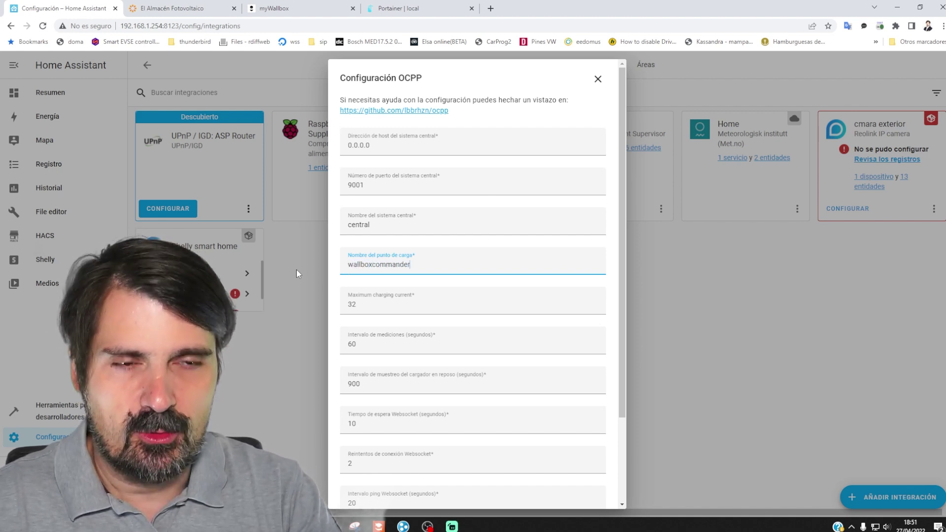
double_click(376, 264)
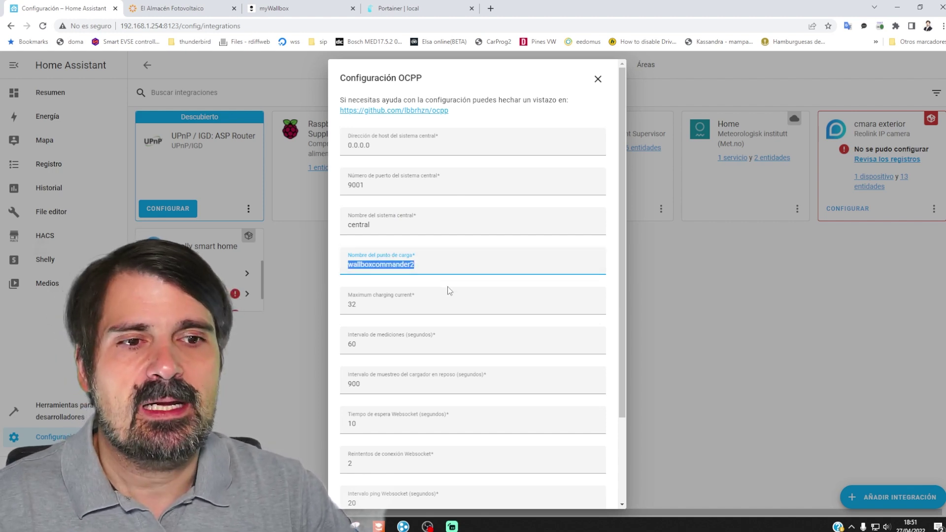
scroll(447, 286, down, 3)
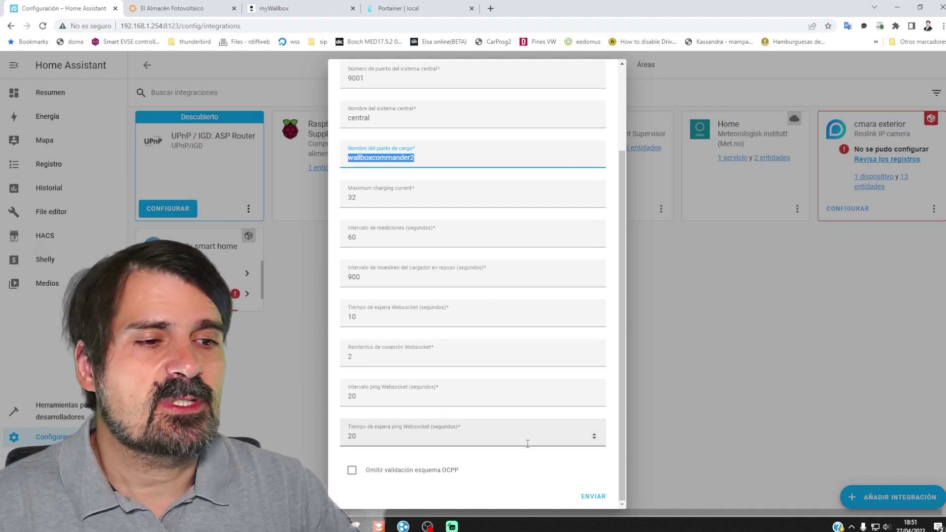
click(594, 496)
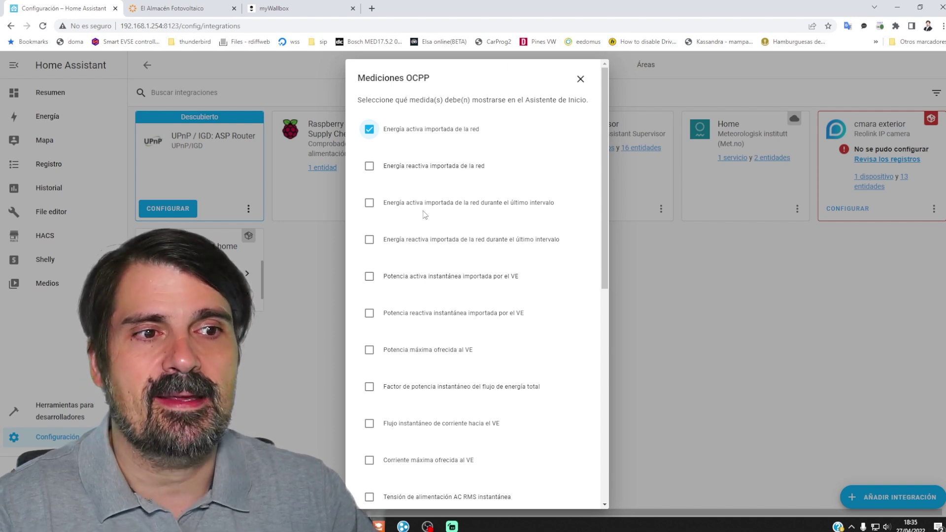
- Add instantaneous active power, maximum offered power and state-of-charge percentage measurements, then submit
scroll(423, 214, down, 2)
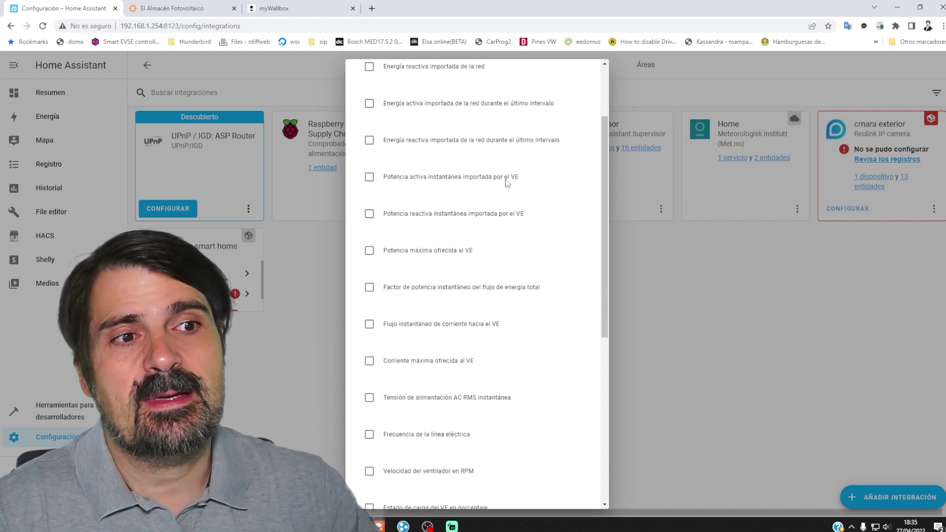
click(369, 179)
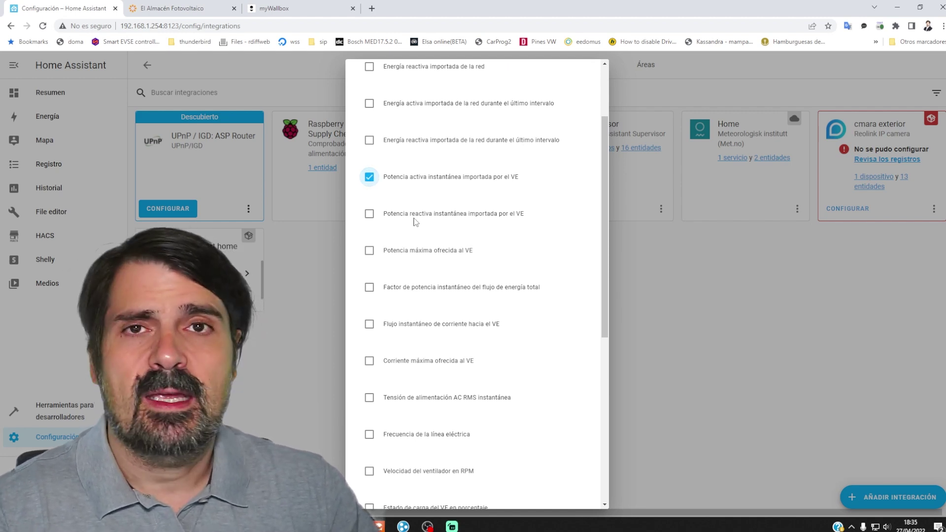
click(369, 250)
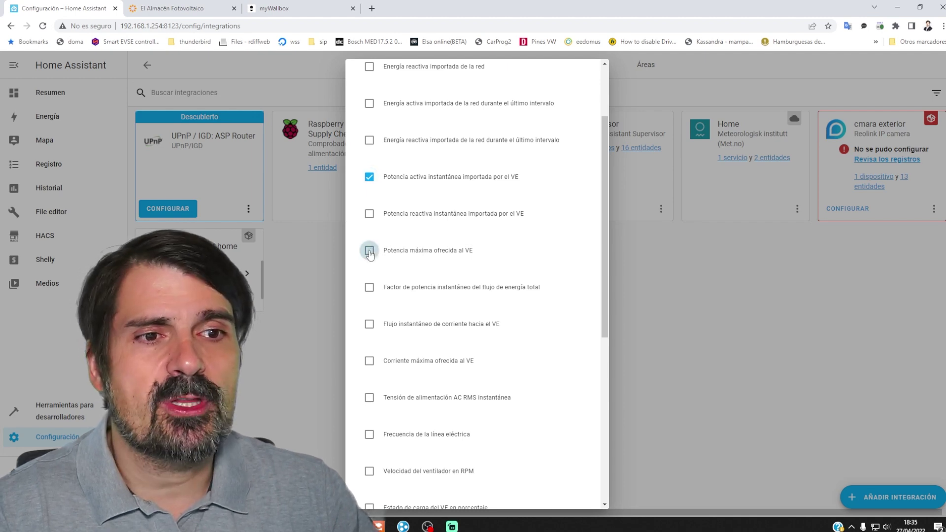
scroll(416, 294, down, 4)
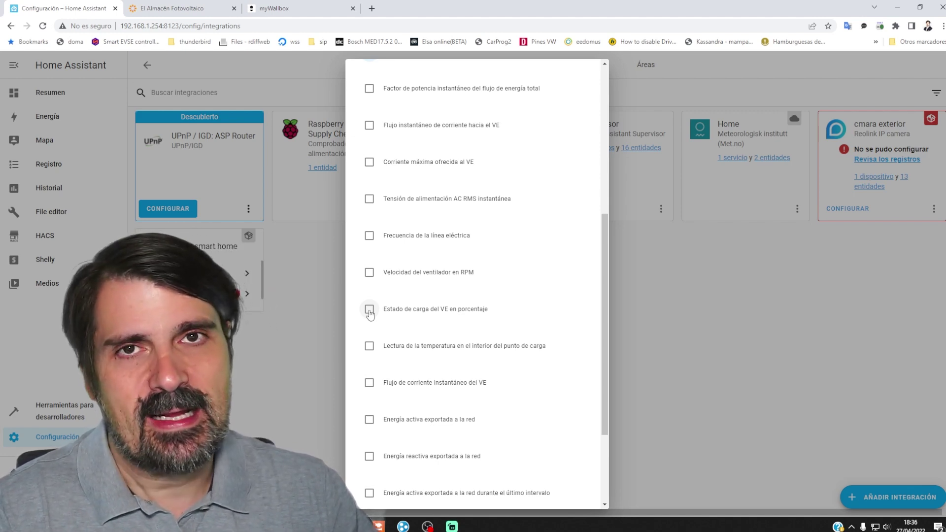
click(370, 312)
scroll(370, 314, down, 3)
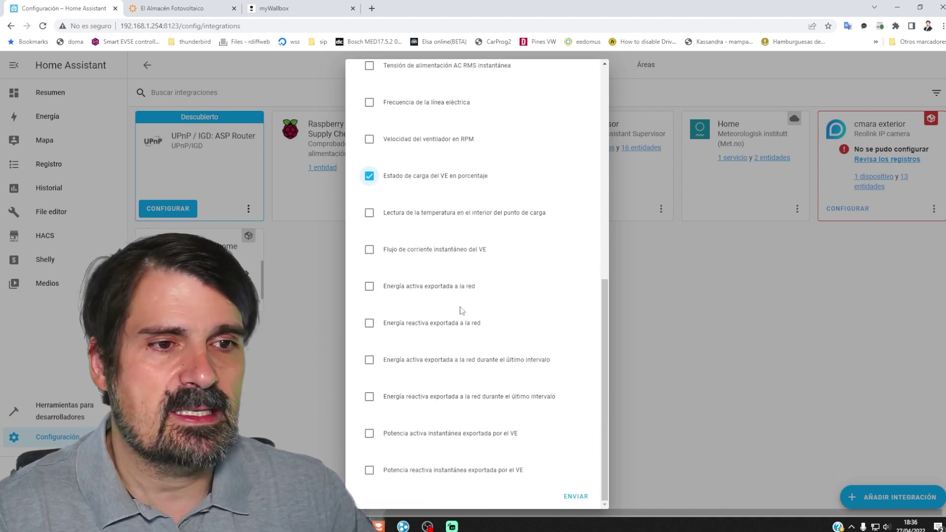
click(575, 496)
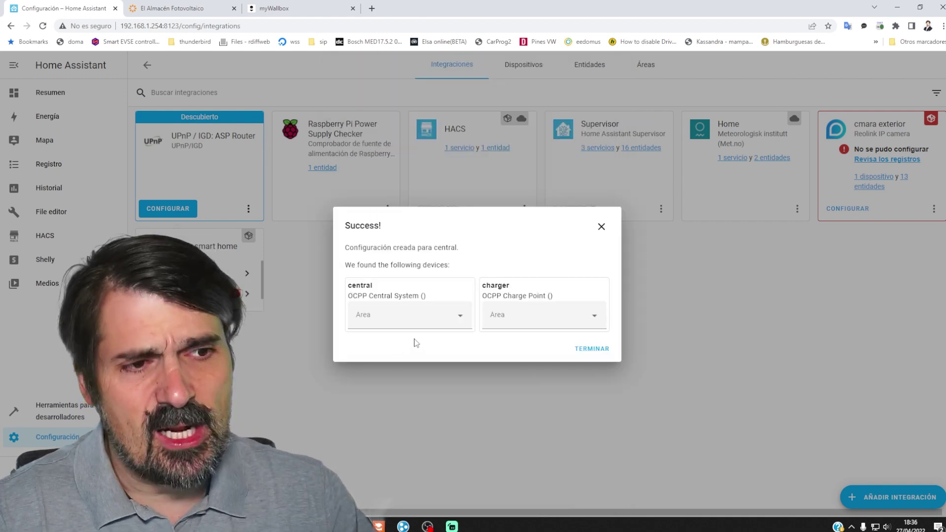
- Set the Cargadores area for both the central and charger devices, then click TERMINAR
click(460, 318)
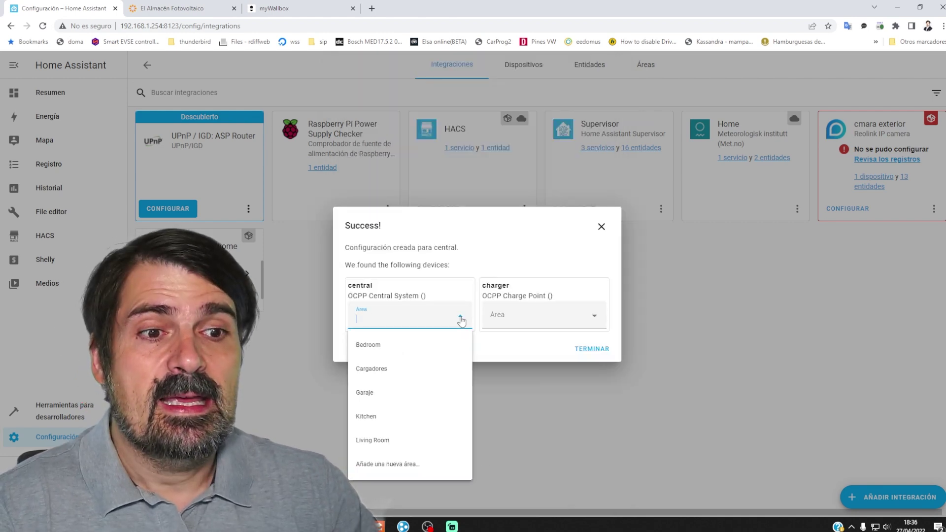
click(367, 370)
click(590, 322)
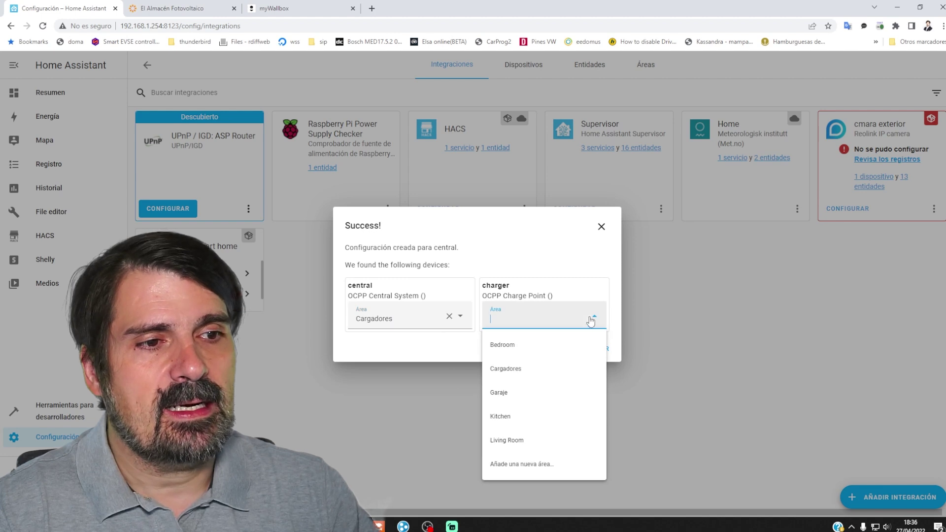
click(509, 369)
click(592, 348)
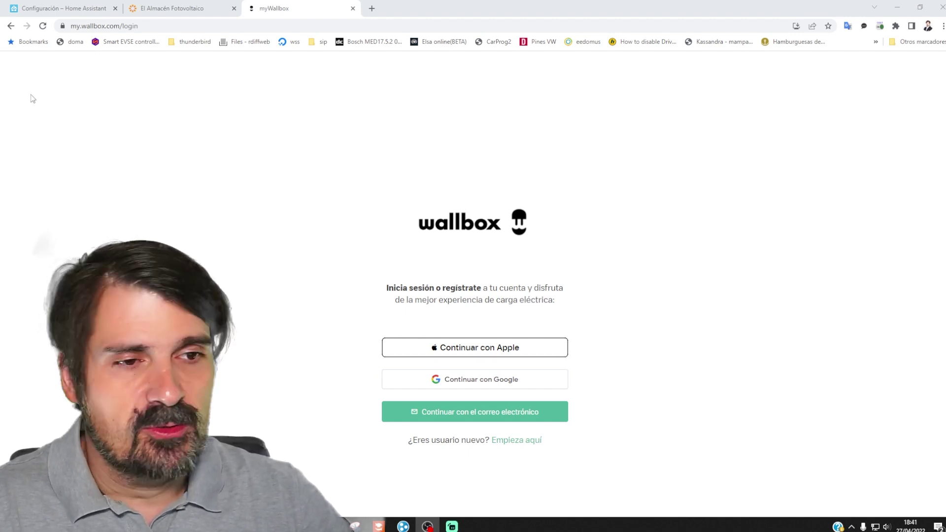
- Sign in to myWallbox with the account e-mail address
click(464, 419)
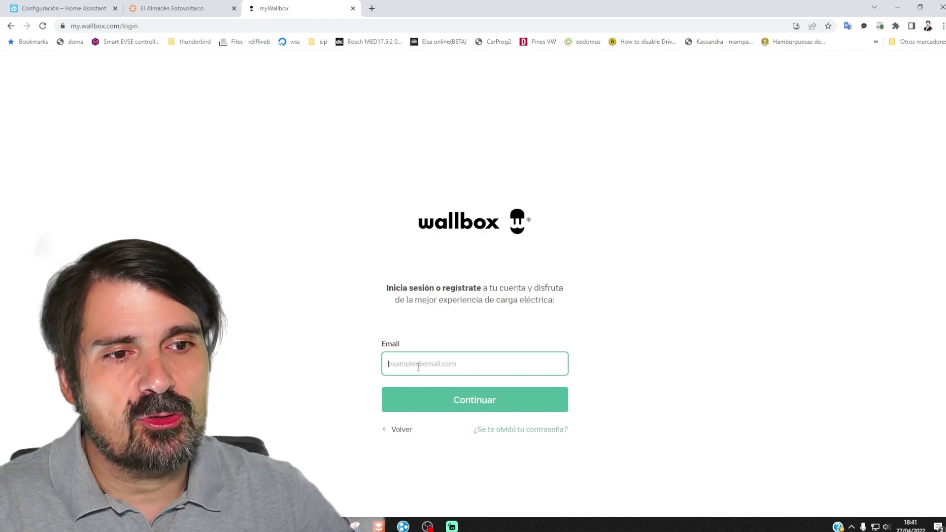
key(Return)
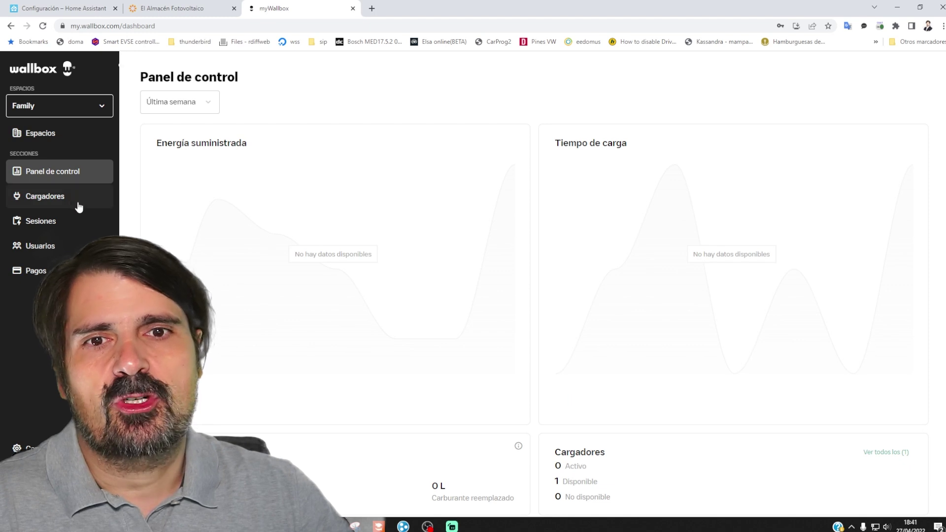
- Open the Commander 2 charger and set its charging current dial to 24 A
click(42, 198)
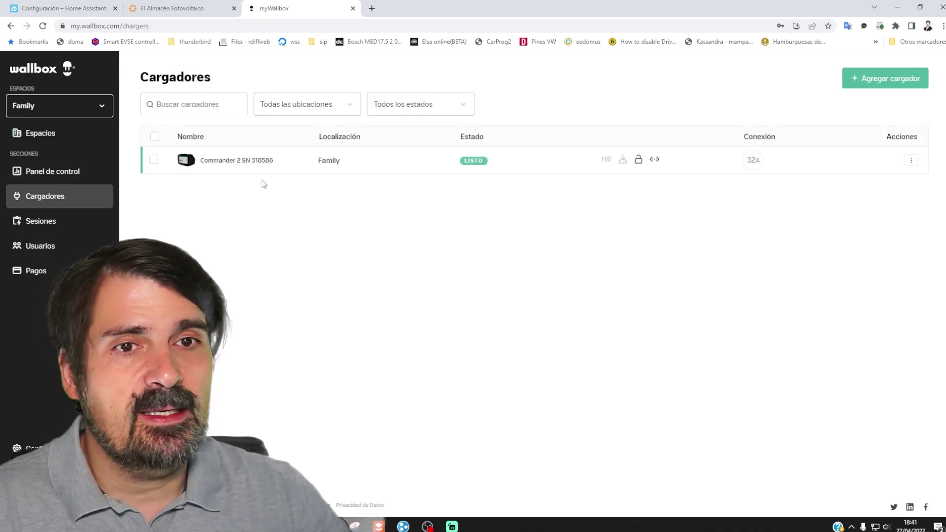
click(226, 163)
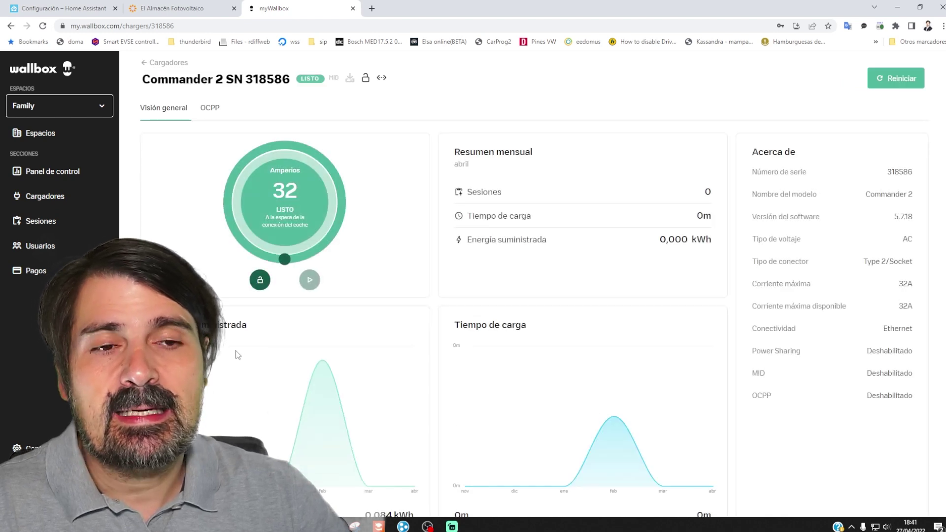
drag(283, 259, 302, 151)
drag(298, 147, 328, 190)
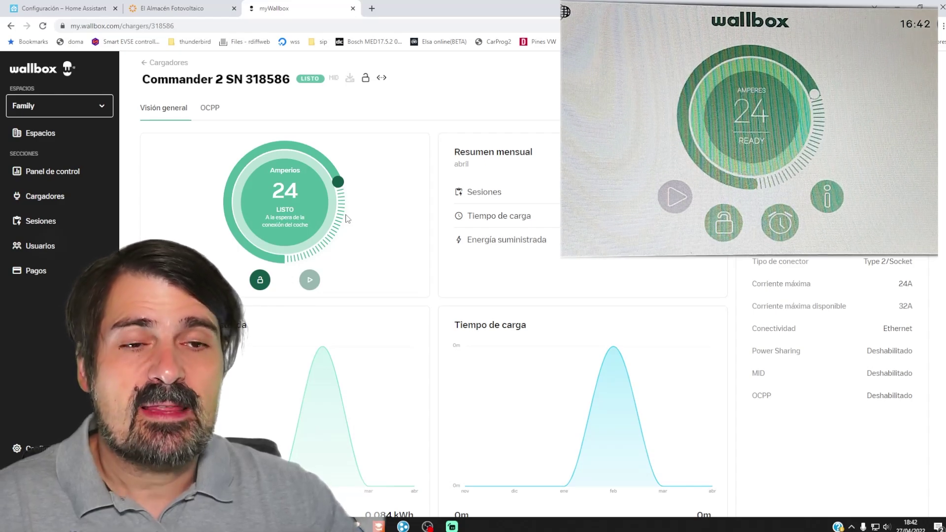
- Enable the Commander 2's OCPP websocket with URL 192.168.1.254:9002 and identity wallboxcomander
click(207, 110)
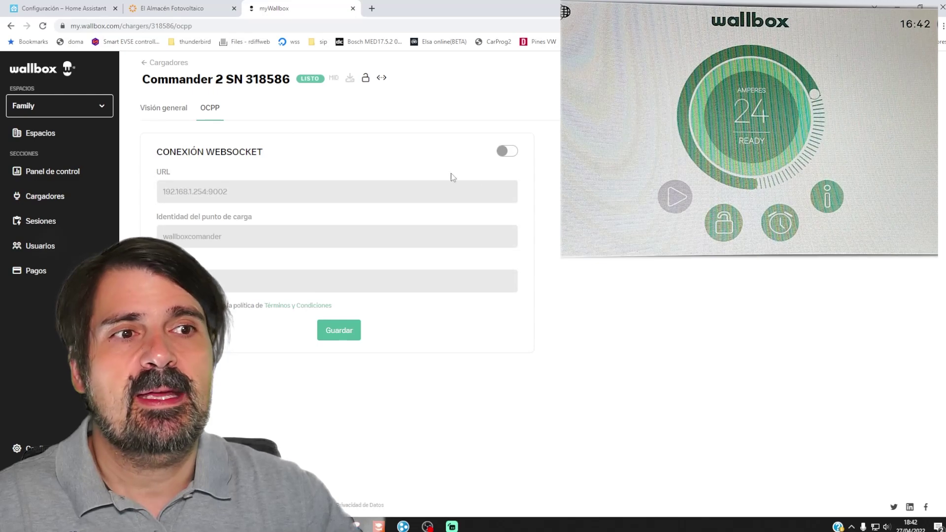
click(510, 152)
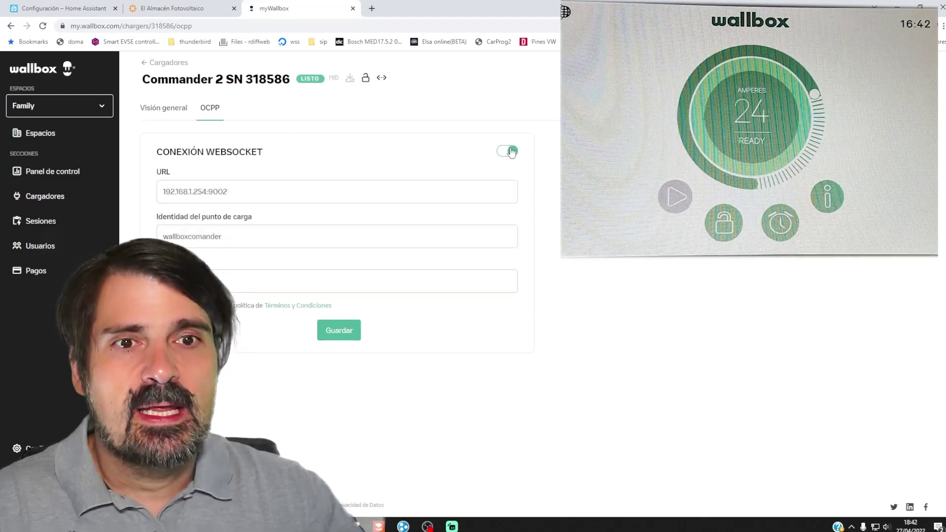
click(293, 192)
triple_click(251, 193)
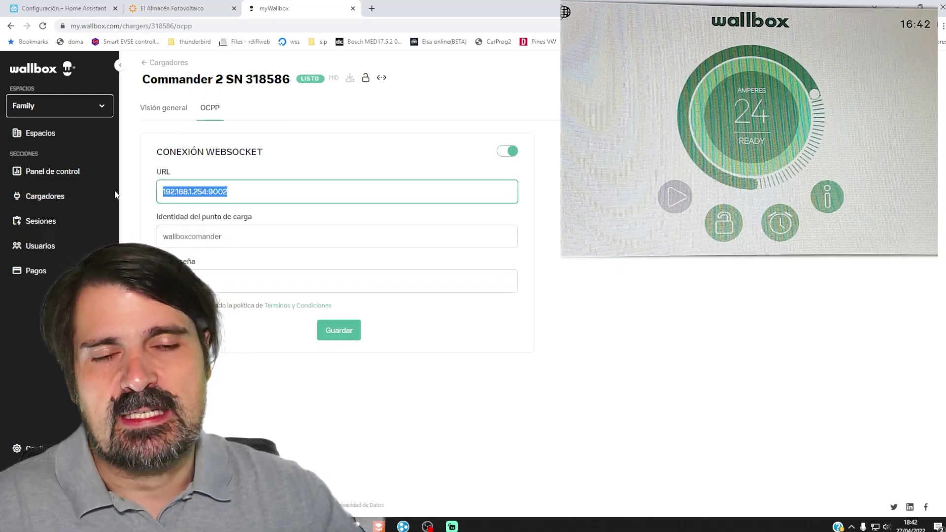
double_click(256, 240)
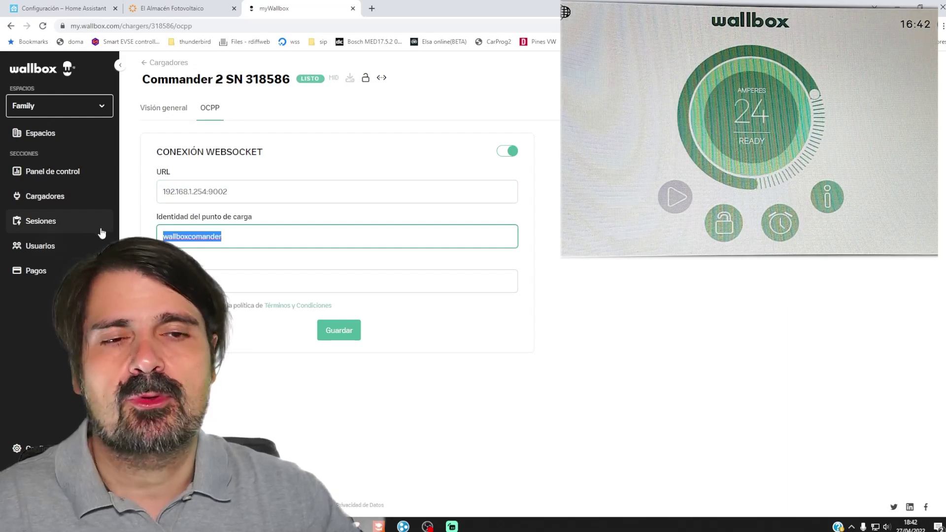
click(250, 189)
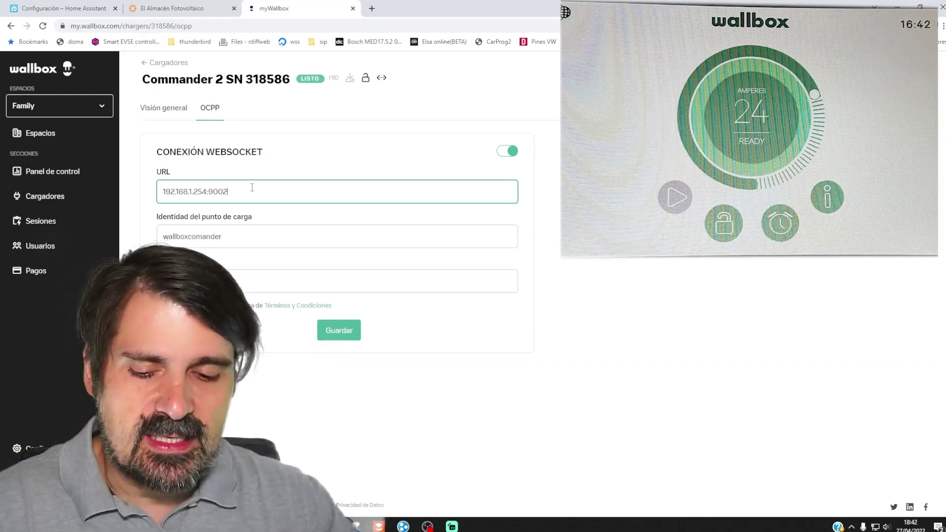
click(191, 280)
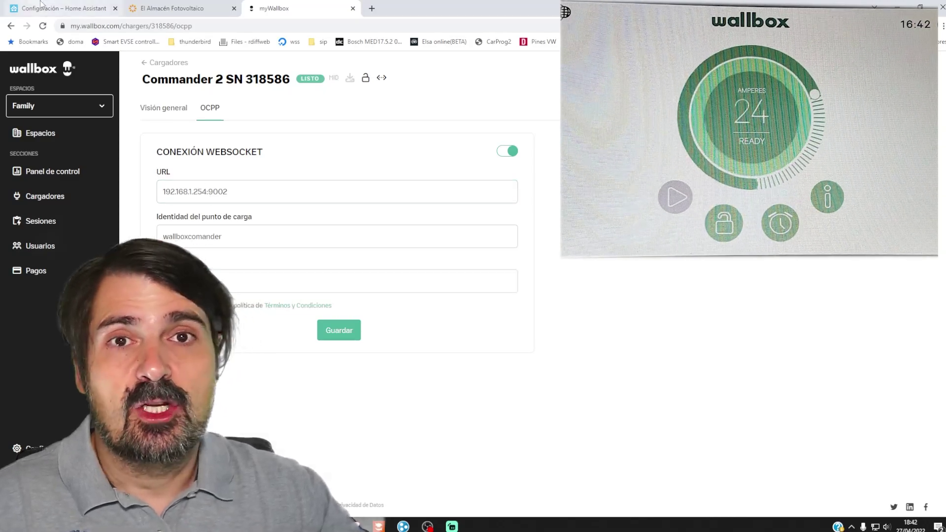
- Return to Home Assistant and select the server address 192.168.1.254 in the address bar
click(98, 8)
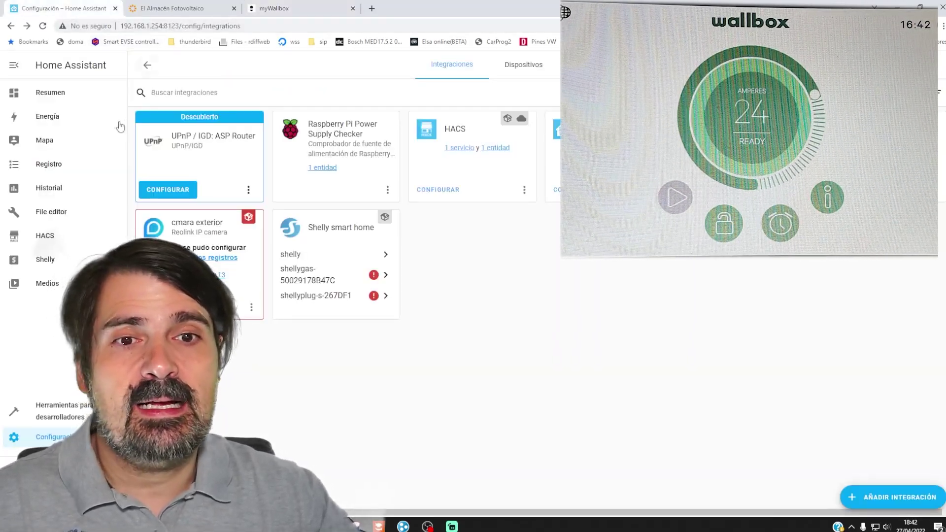
drag(163, 26, 111, 38)
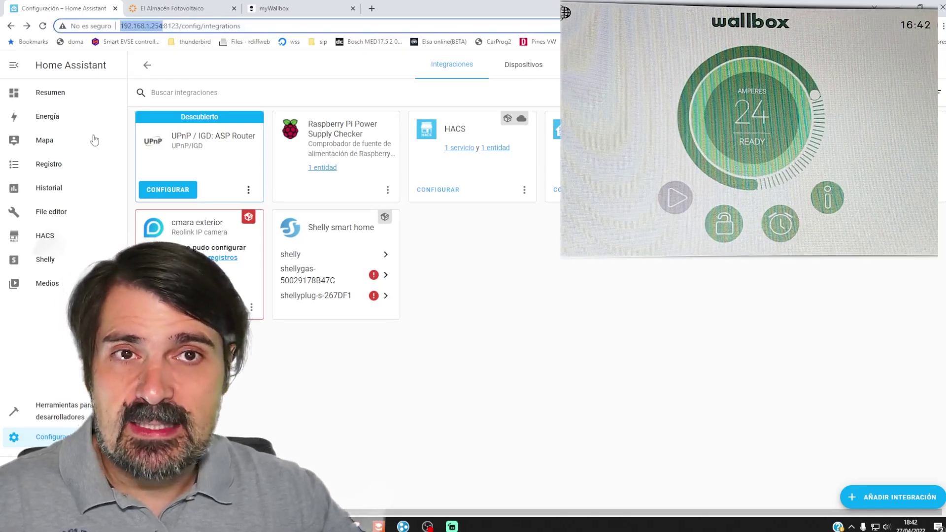